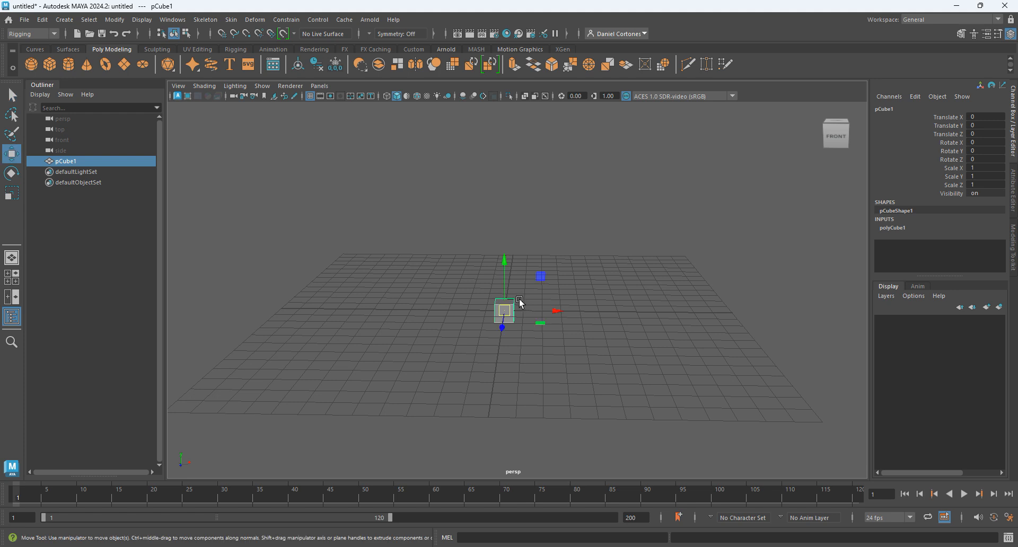
Step: Scale the cube into a flat square slab about 9.75 × 0.56 × 9.75 and raise it to about 4.5 in Y
{"action": "left_click_drag", "start_coordinate": [502, 263], "coordinate": [575, 345]}
{"action": "left_click_drag", "start_coordinate": [504, 278], "coordinate": [498, 248]}
{"action": "mouse_move", "coordinate": [498, 248]}
{"action": "left_mouse_down", "text": "alt"}
{"action": "mouse_move", "coordinate": [586, 311]}
{"action": "mouse_move", "coordinate": [505, 264]}
{"action": "mouse_move", "coordinate": [496, 234]}
{"action": "mouse_move", "coordinate": [501, 260]}
{"action": "left_mouse_up", "text": "alt"}
{"action": "left_click_drag", "start_coordinate": [521, 331], "coordinate": [529, 307]}
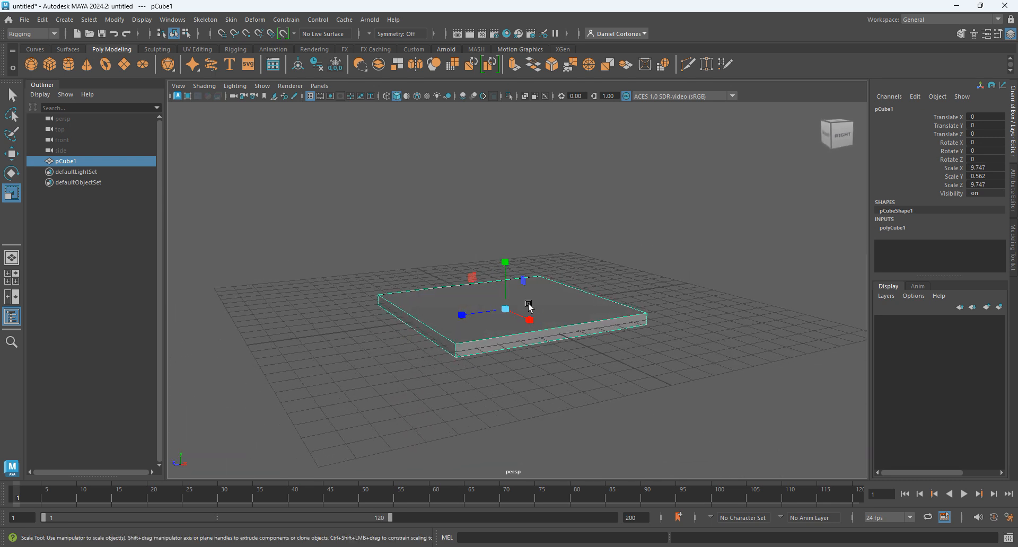
{"action": "key", "text": "w"}
{"action": "left_click_drag", "start_coordinate": [505, 263], "coordinate": [502, 171]}
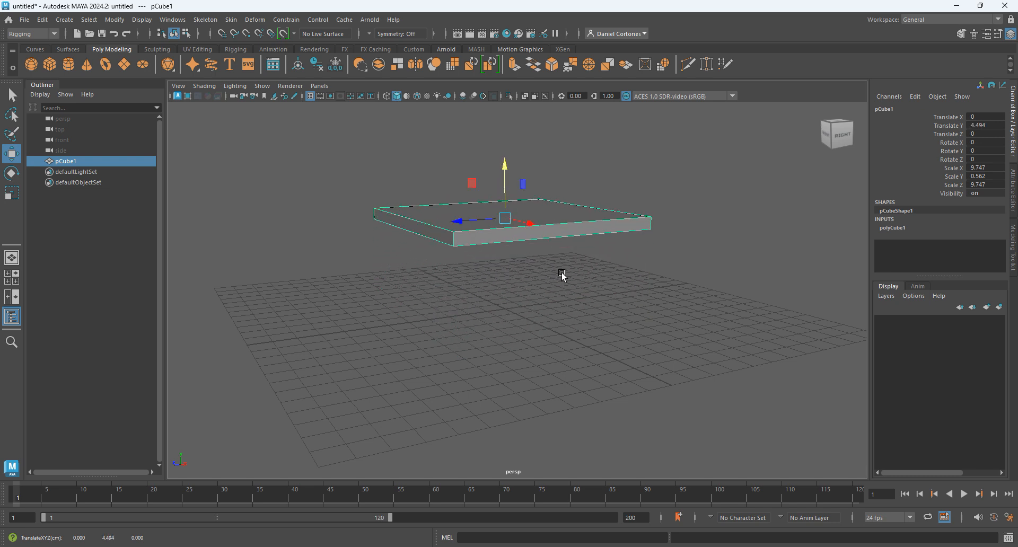
{"action": "left_click_drag", "start_coordinate": [562, 278], "coordinate": [600, 292], "text": "alt"}
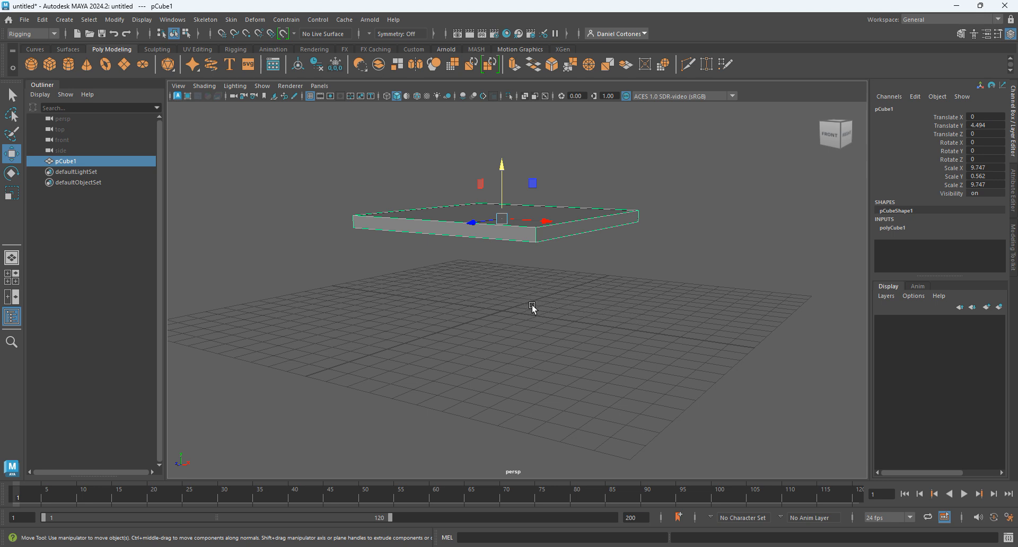
Step: Create a second cube and move it beneath the slab's front corner, to about X -3.6, Z 3.4
{"action": "left_click", "coordinate": [46, 67]}
{"action": "left_click_drag", "start_coordinate": [554, 306], "coordinate": [517, 336], "text": "alt"}
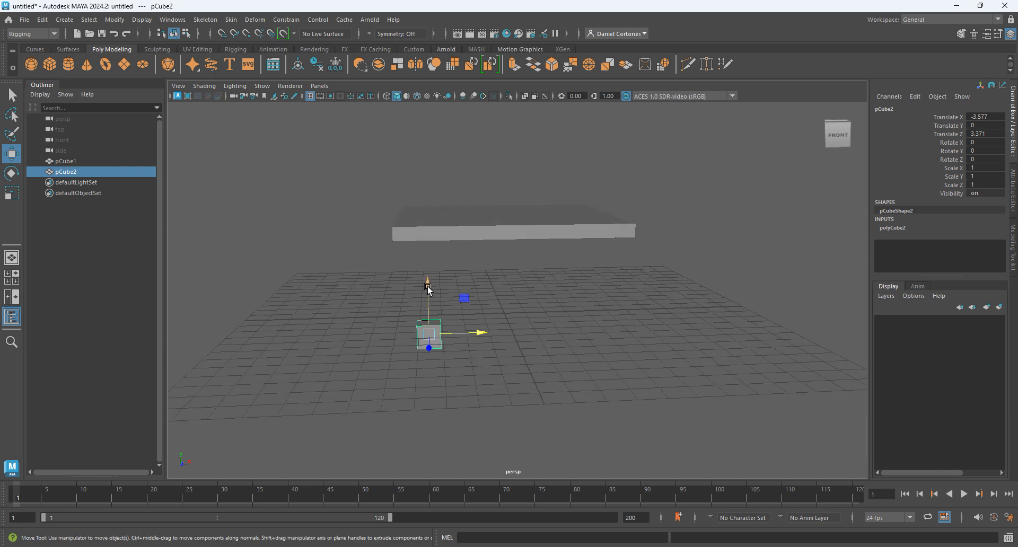
{"action": "left_click_drag", "start_coordinate": [476, 303], "coordinate": [517, 306], "text": "alt"}
{"action": "left_click_drag", "start_coordinate": [441, 269], "coordinate": [447, 280], "text": "alt"}
Step: Reposition the small cube so it sits on the grid under the slab's corner, at about X -4.17, Y 0.5, Z 4.16
{"action": "left_click", "coordinate": [497, 201]}
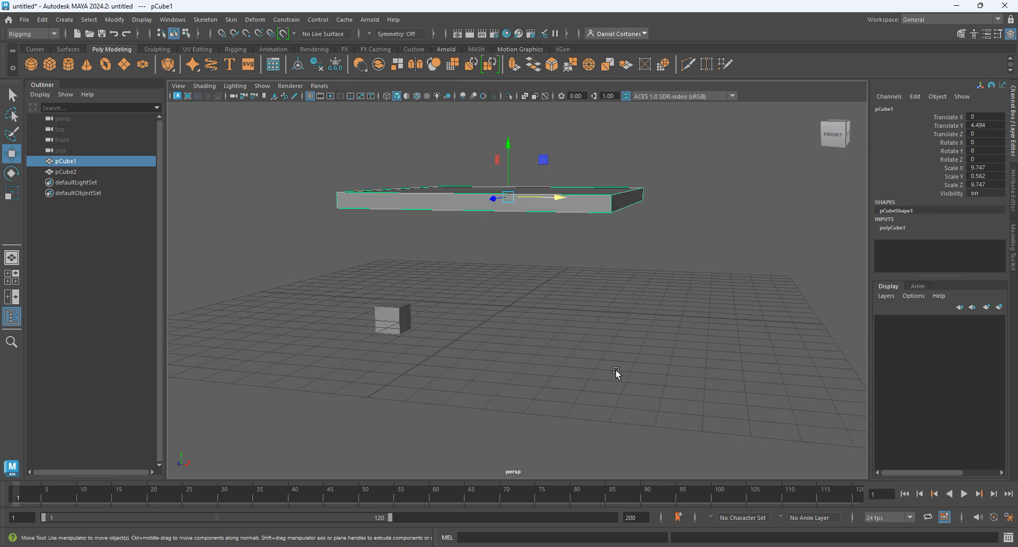
{"action": "left_click_drag", "start_coordinate": [616, 371], "coordinate": [380, 351], "text": "alt"}
{"action": "left_click_drag", "start_coordinate": [568, 275], "coordinate": [605, 248], "text": "alt"}
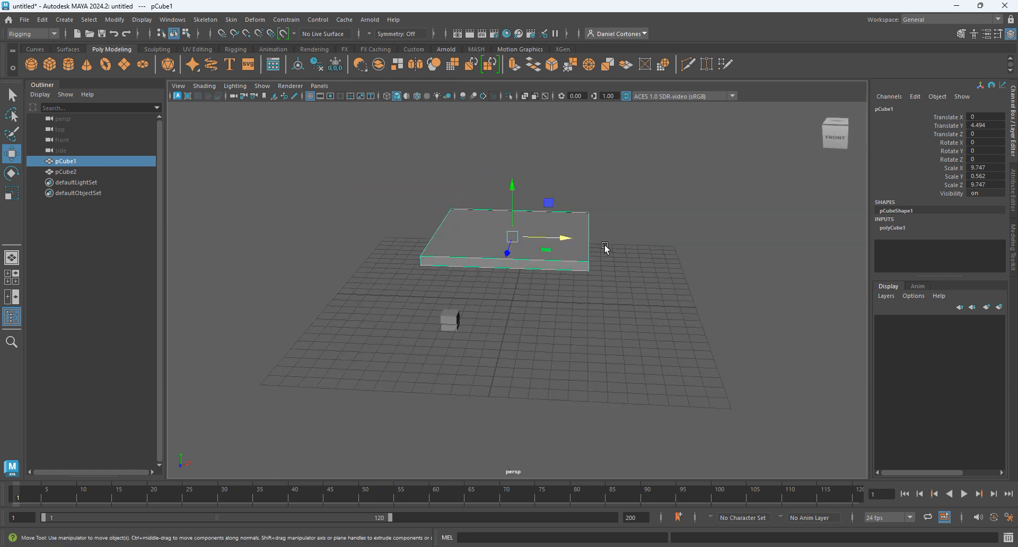
{"action": "left_click_drag", "start_coordinate": [507, 188], "coordinate": [435, 304]}
{"action": "left_click", "coordinate": [434, 305]}
{"action": "left_click_drag", "start_coordinate": [432, 265], "coordinate": [429, 249]}
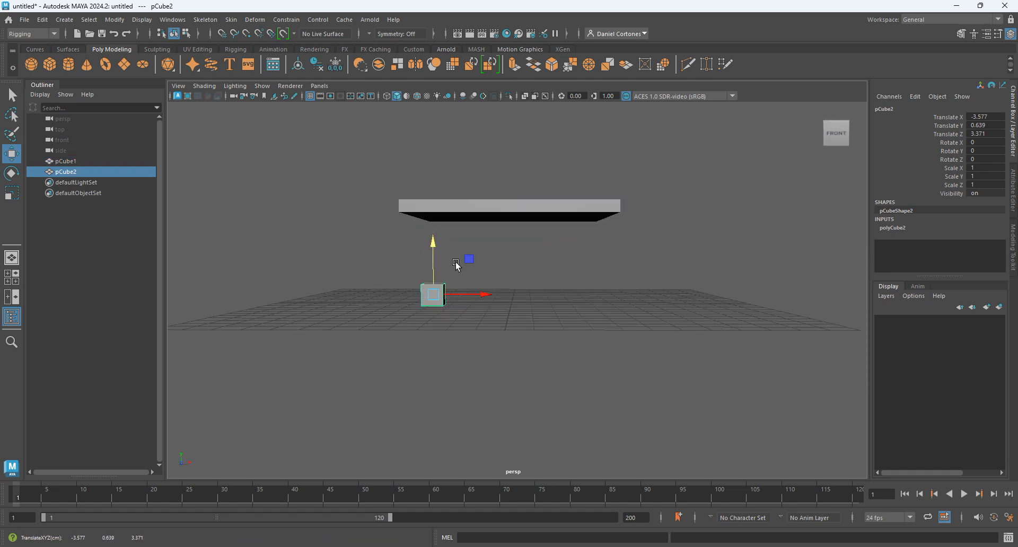
{"action": "left_click_drag", "start_coordinate": [485, 291], "coordinate": [397, 254]}
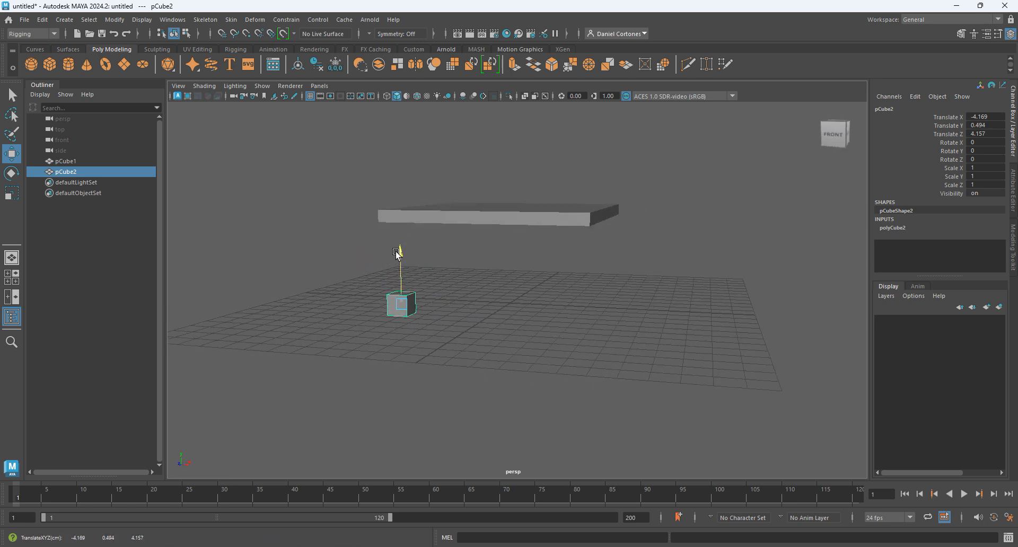
{"action": "left_click_drag", "start_coordinate": [491, 318], "coordinate": [481, 279], "text": "alt"}
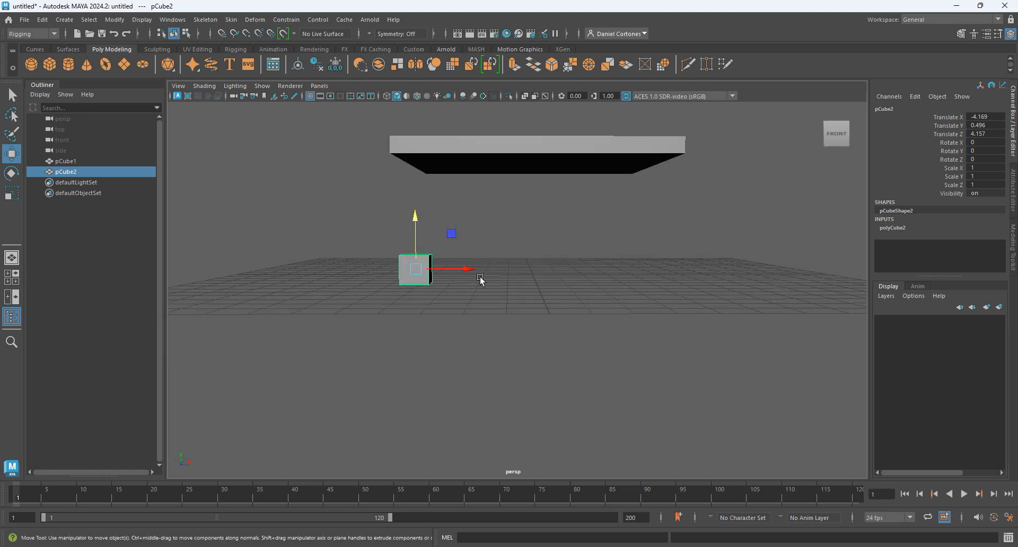
Step: Move the small cube's pivot down to the centre of its bottom face
{"action": "key", "text": "d"}
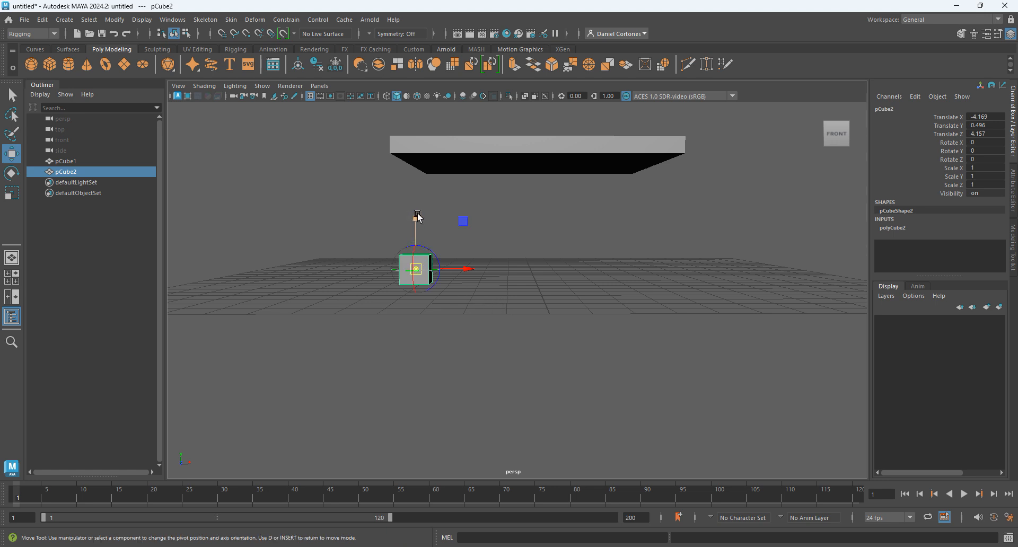
{"action": "mouse_move", "coordinate": [418, 218]}
{"action": "left_mouse_down"}
{"action": "mouse_move", "coordinate": [411, 141]}
{"action": "mouse_move", "coordinate": [414, 229]}
{"action": "left_mouse_up"}
{"action": "left_click_drag", "start_coordinate": [534, 264], "coordinate": [503, 285], "text": "alt"}
{"action": "right_click_drag", "start_coordinate": [504, 285], "coordinate": [579, 292], "text": "alt"}
{"action": "left_click_drag", "start_coordinate": [579, 293], "coordinate": [520, 305], "text": "alt"}
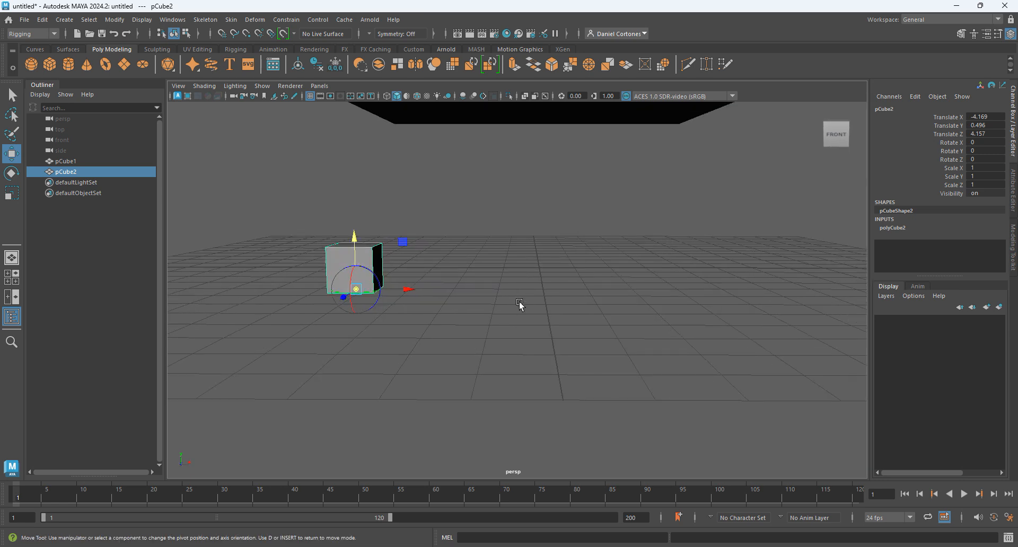
{"action": "key", "text": "d"}
Step: Scale the small cube upward into a thin, tall leg, about 0.79 in X and Z and 7.08 in Y
{"action": "left_click_drag", "start_coordinate": [354, 233], "coordinate": [429, 250]}
{"action": "key", "text": "ctrl+z"}
{"action": "key", "text": "e"}
{"action": "key", "text": "r"}
{"action": "left_click_drag", "start_coordinate": [372, 233], "coordinate": [361, 154]}
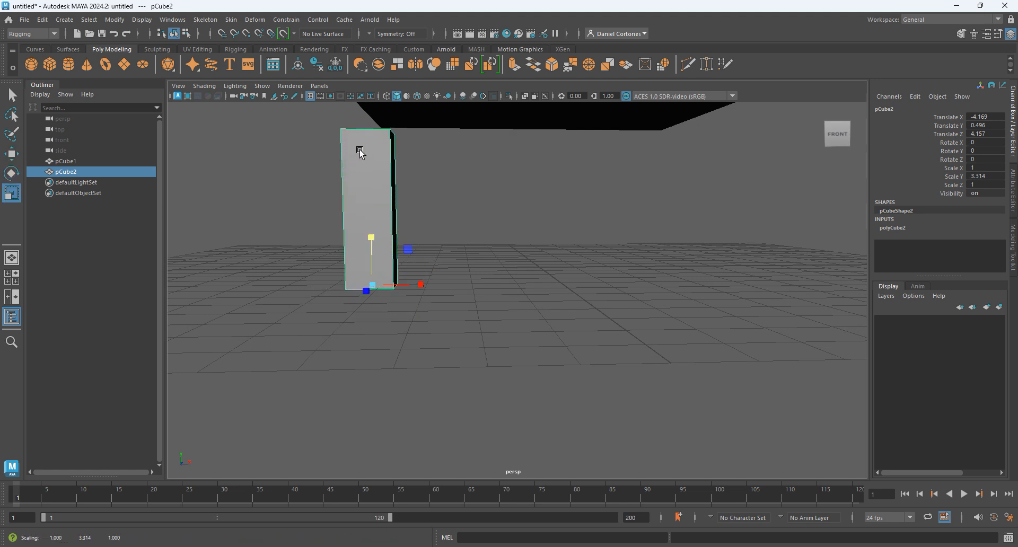
{"action": "left_click_drag", "start_coordinate": [398, 292], "coordinate": [412, 301], "text": "alt"}
{"action": "right_click_drag", "start_coordinate": [411, 300], "coordinate": [305, 276], "text": "alt"}
{"action": "left_click_drag", "start_coordinate": [433, 258], "coordinate": [502, 277]}
{"action": "left_click", "coordinate": [513, 259]}
{"action": "left_click", "coordinate": [465, 258]}
{"action": "left_click_drag", "start_coordinate": [552, 310], "coordinate": [443, 222], "text": "alt"}
Step: Raise the slab to about 6.97 in Y so it rests on top of the leg
{"action": "left_click", "coordinate": [498, 211]}
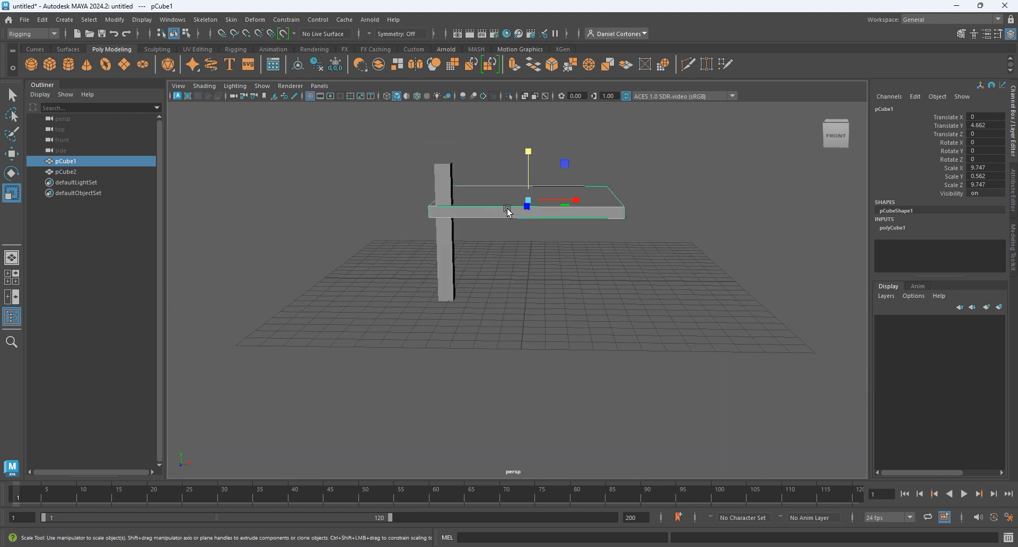
{"action": "key", "text": "w"}
{"action": "left_click_drag", "start_coordinate": [526, 159], "coordinate": [525, 112]}
{"action": "left_click_drag", "start_coordinate": [539, 220], "coordinate": [636, 228], "text": "alt"}
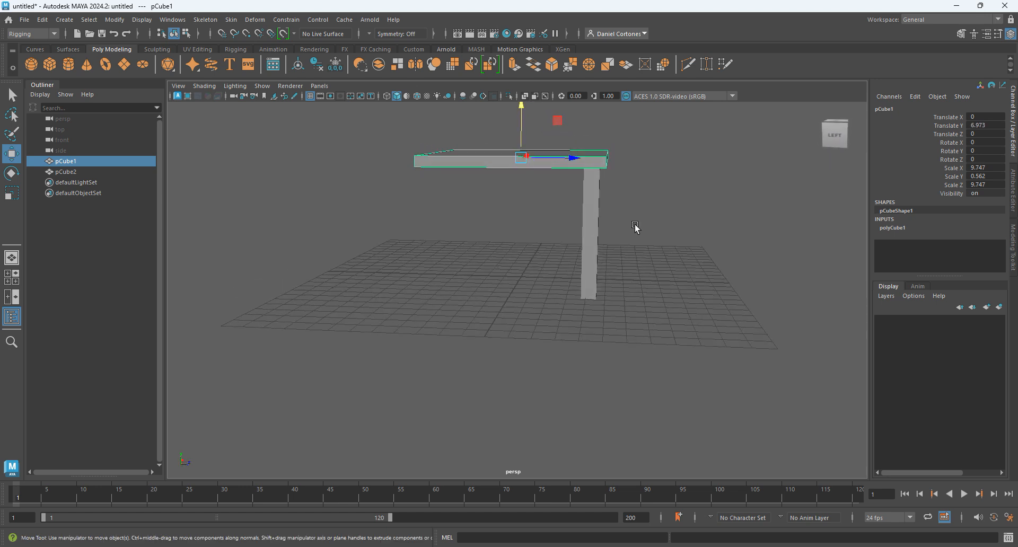
{"action": "key", "text": "ctrl+d"}
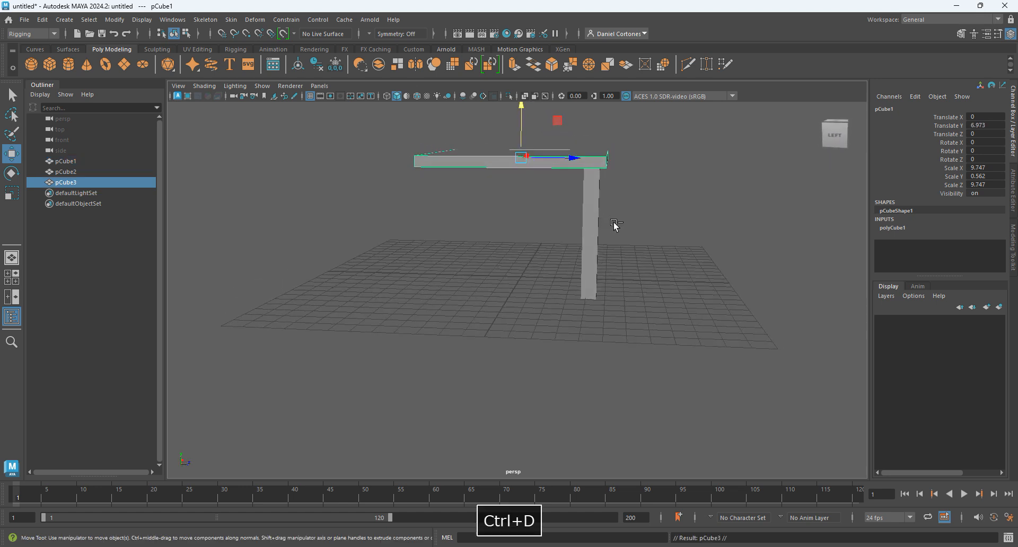
{"action": "key", "text": "ctrl+z"}
Step: Duplicate the leg and move the copy along Z to the rear corner of the slab, at about Z -4.18
{"action": "left_click", "coordinate": [595, 223]}
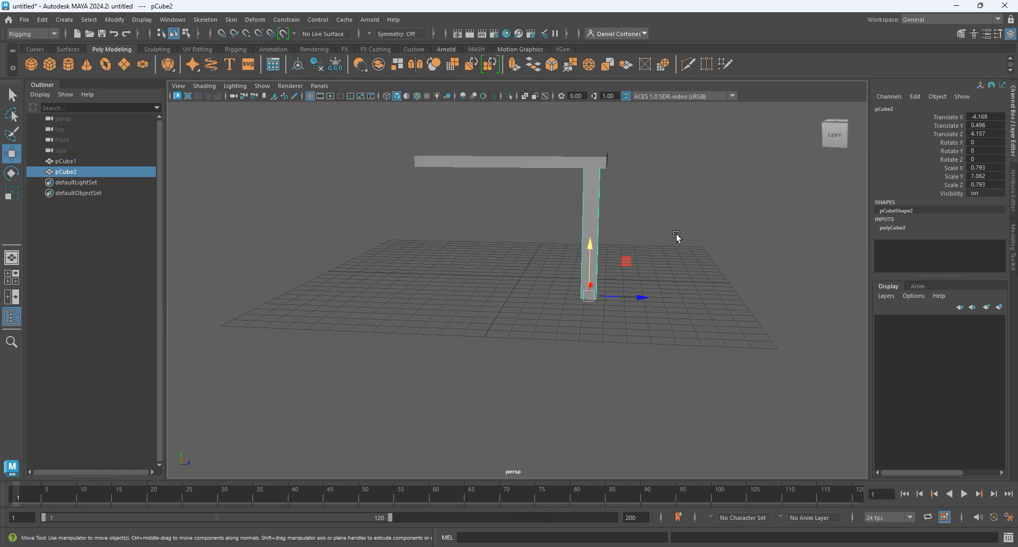
{"action": "left_click_drag", "start_coordinate": [677, 237], "coordinate": [629, 241], "text": "alt"}
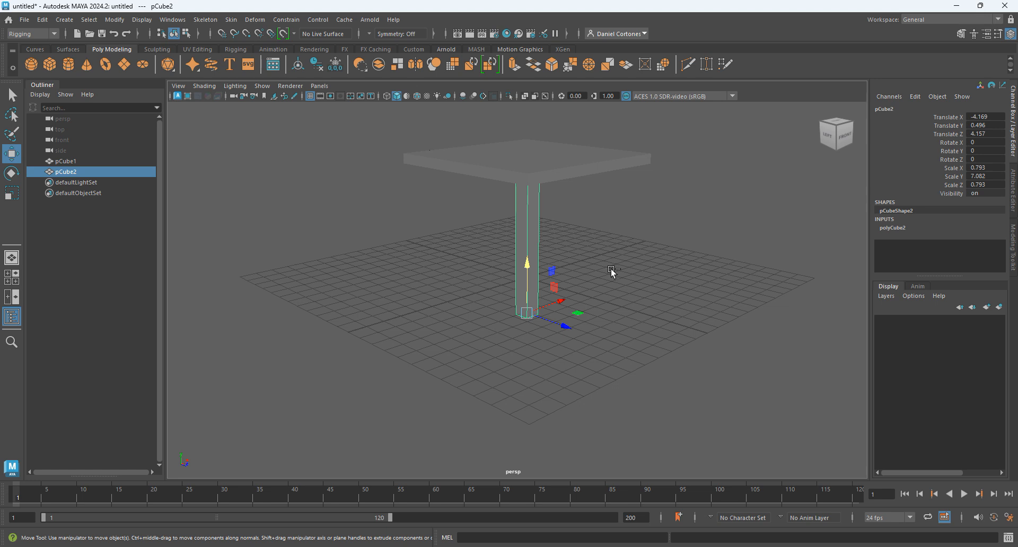
{"action": "key", "text": "ctrl+d"}
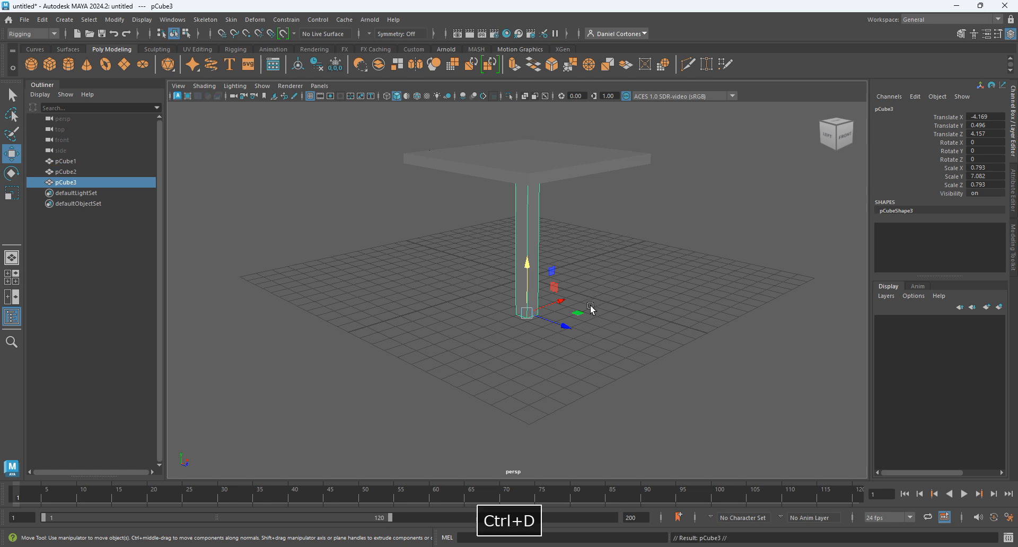
{"action": "left_click_drag", "start_coordinate": [564, 327], "coordinate": [449, 313]}
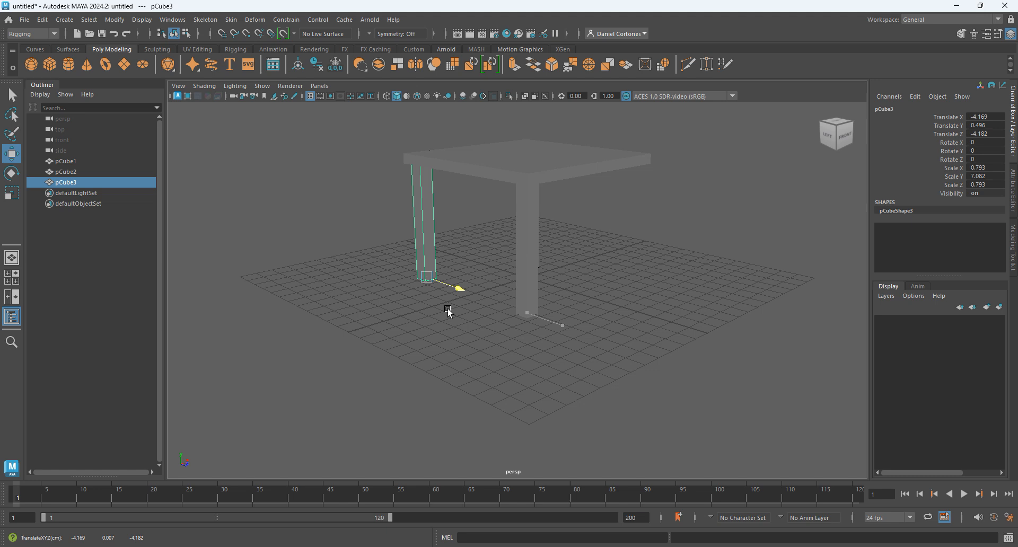
Step: Duplicate both legs together and move the copies along X to the slab's opposite side, at about X 4.12
{"action": "left_click", "coordinate": [69, 161]}
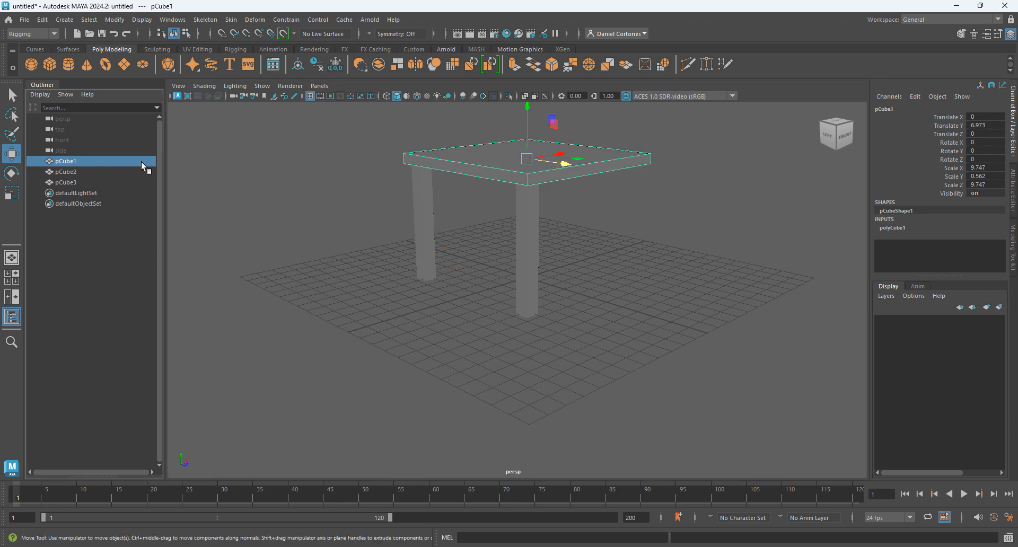
{"action": "left_click", "coordinate": [67, 173]}
{"action": "left_click", "coordinate": [59, 183]}
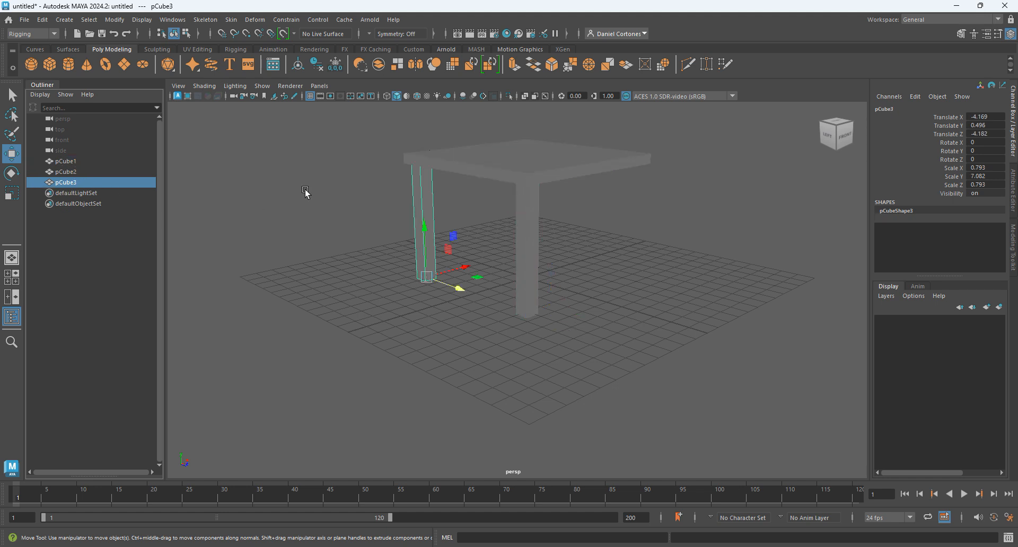
{"action": "left_click_drag", "start_coordinate": [598, 259], "coordinate": [569, 281], "text": "alt"}
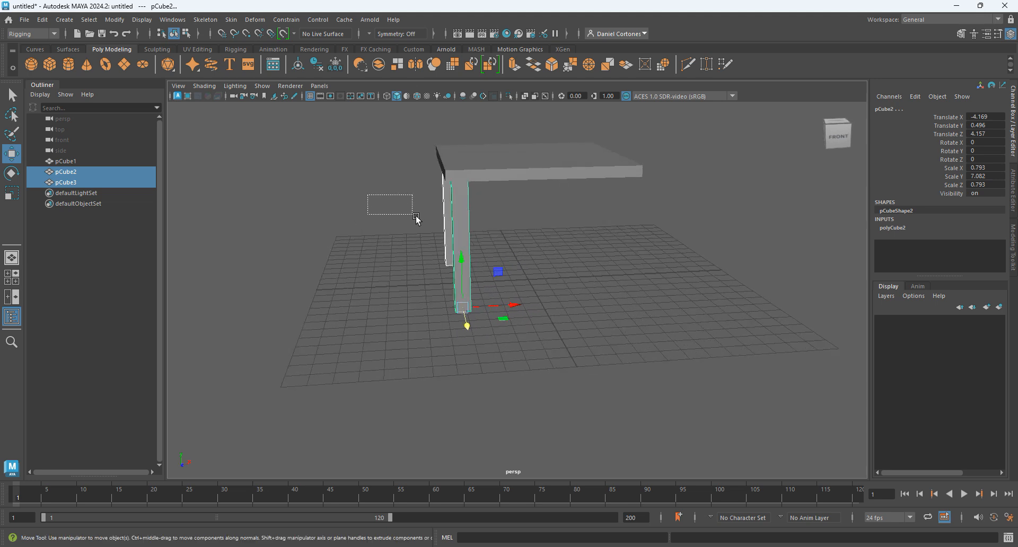
{"action": "left_click_drag", "start_coordinate": [472, 234], "coordinate": [555, 277]}
{"action": "key", "text": "ctrl+d"}
{"action": "left_click_drag", "start_coordinate": [514, 305], "coordinate": [277, 175]}
{"action": "left_click_drag", "start_coordinate": [482, 258], "coordinate": [405, 293], "text": "alt"}
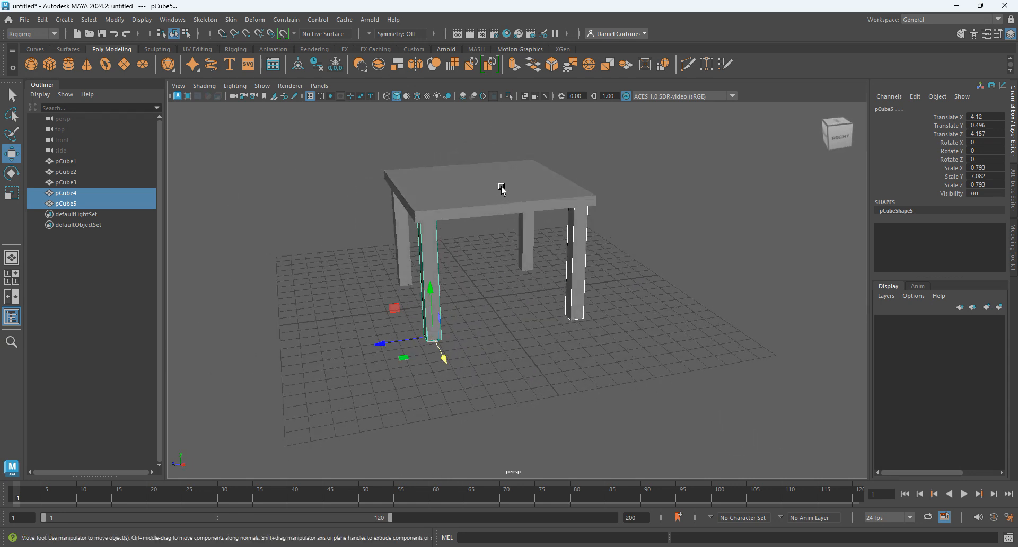
Step: Fine-tune the seat slab's height to about Y 7.03, and raise a duplicate of it to about Y 11.2
{"action": "left_click", "coordinate": [504, 191]}
{"action": "left_click_drag", "start_coordinate": [636, 235], "coordinate": [423, 163], "text": "alt"}
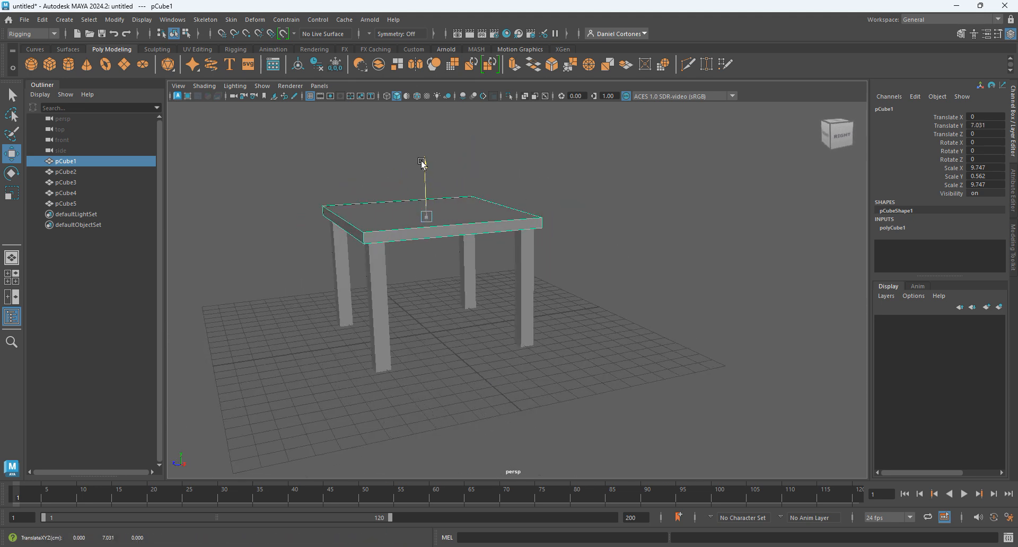
{"action": "key", "text": "ctrl+d"}
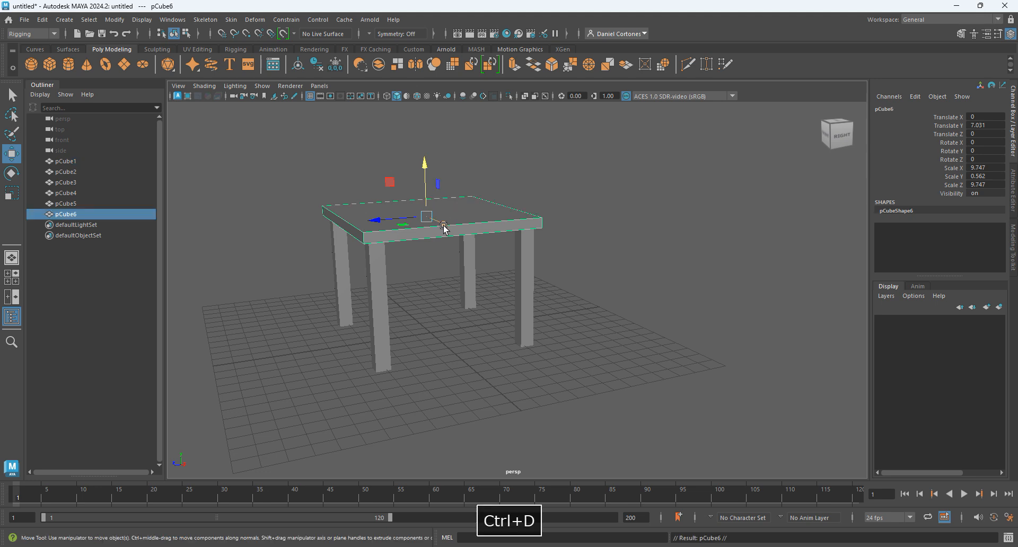
{"action": "left_click_drag", "start_coordinate": [424, 167], "coordinate": [426, 93]}
{"action": "middle_click_drag", "start_coordinate": [527, 127], "coordinate": [533, 193], "text": "alt"}
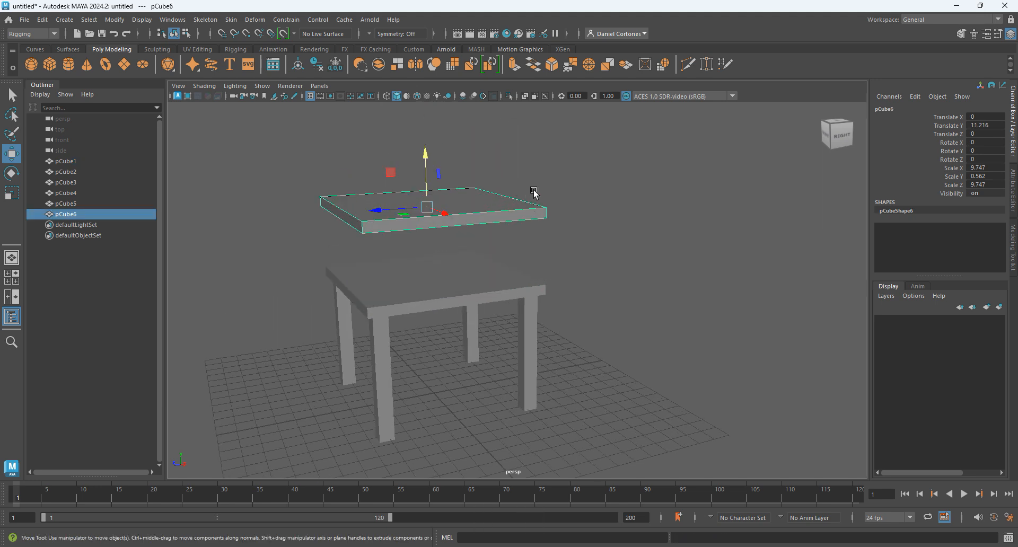
Step: Rescale the duplicated slab into an upright backrest panel, about 8.9 in Y and 1 in Z
{"action": "left_click_drag", "start_coordinate": [534, 193], "coordinate": [507, 183], "text": "alt"}
{"action": "left_click_drag", "start_coordinate": [386, 208], "coordinate": [452, 132]}
{"action": "key", "text": "e"}
{"action": "key", "text": "ctrl+z"}
{"action": "key", "text": "w"}
{"action": "key", "text": "e"}
{"action": "key", "text": "r"}
{"action": "left_click_drag", "start_coordinate": [445, 167], "coordinate": [444, 119]}
{"action": "left_click_drag", "start_coordinate": [401, 213], "coordinate": [444, 200]}
{"action": "left_click_drag", "start_coordinate": [444, 161], "coordinate": [439, 147]}
{"action": "left_click_drag", "start_coordinate": [481, 189], "coordinate": [506, 222], "text": "alt"}
Step: Move the backrest onto the seat's rear edge, at about Y 11.8 and Z -4.17, and deselect it
{"action": "key", "text": "w"}
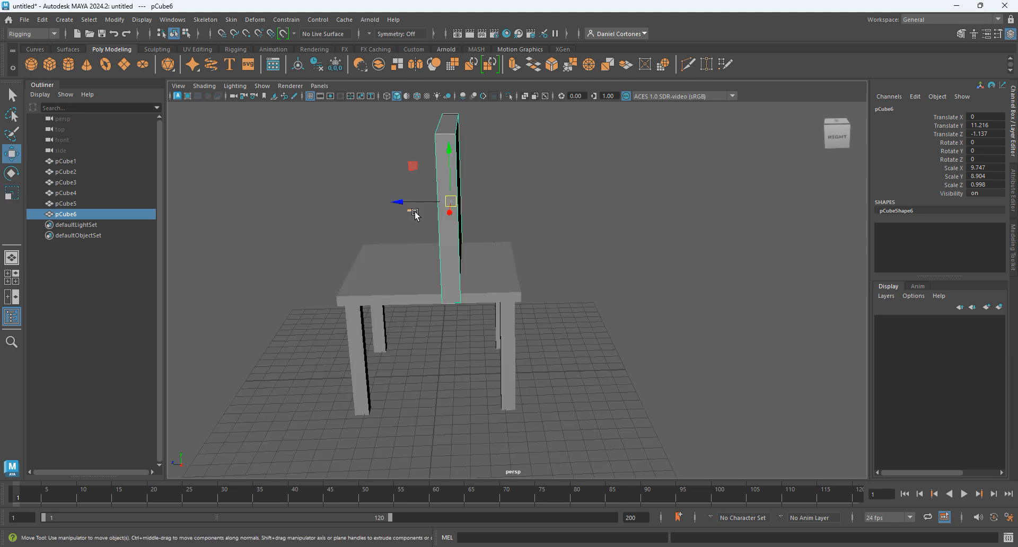
{"action": "left_click_drag", "start_coordinate": [402, 204], "coordinate": [455, 201]}
{"action": "left_click_drag", "start_coordinate": [501, 151], "coordinate": [502, 141]}
{"action": "left_click_drag", "start_coordinate": [466, 189], "coordinate": [470, 191]}
{"action": "left_click_drag", "start_coordinate": [533, 273], "coordinate": [604, 258], "text": "alt"}
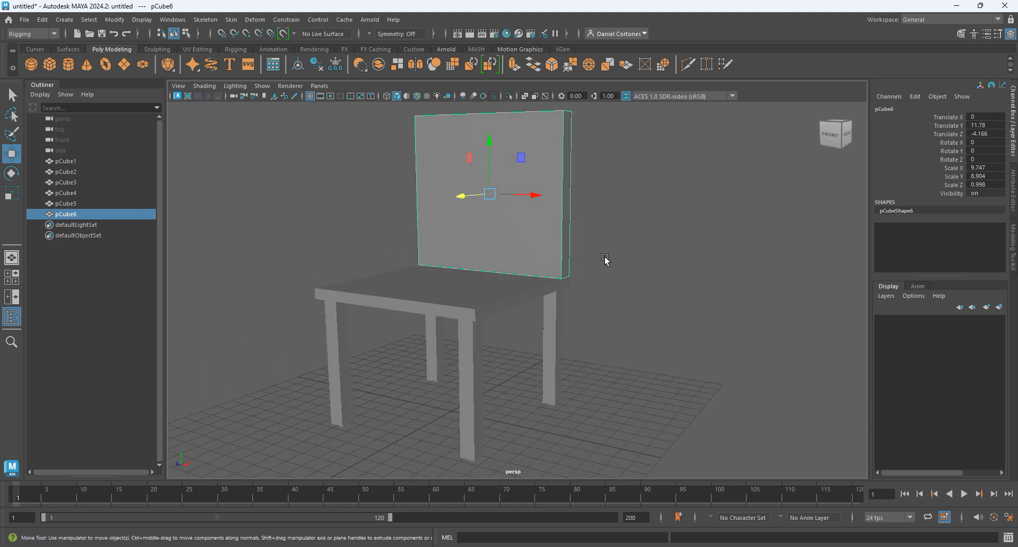
{"action": "key", "text": "e"}
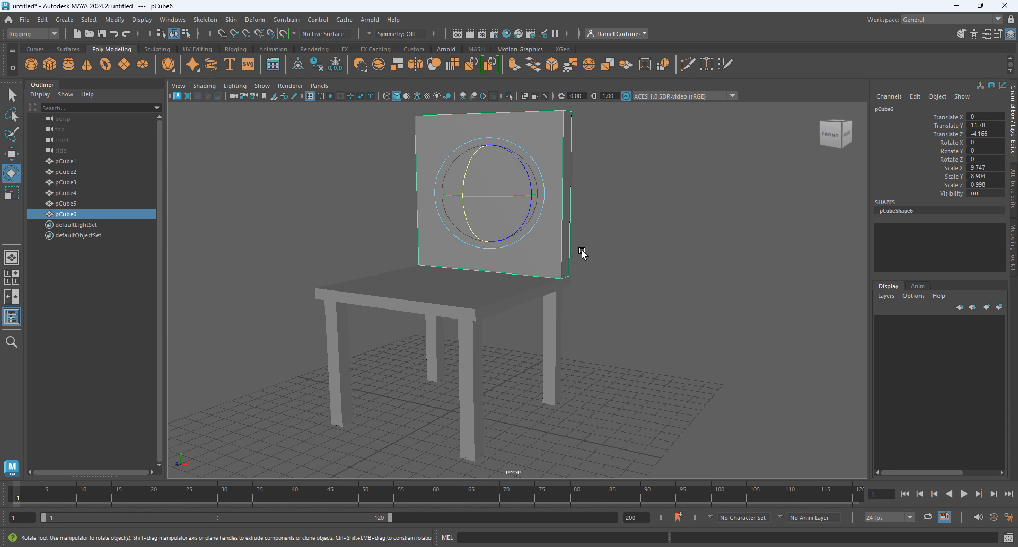
{"action": "key", "text": "r"}
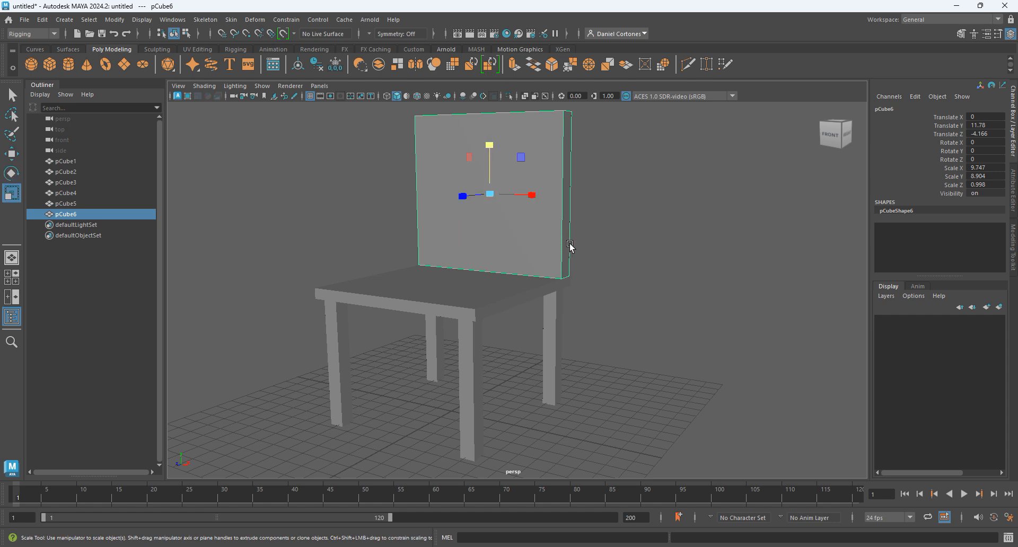
{"action": "left_click_drag", "start_coordinate": [588, 222], "coordinate": [173, 221], "text": "alt"}
{"action": "left_click", "coordinate": [678, 224]}
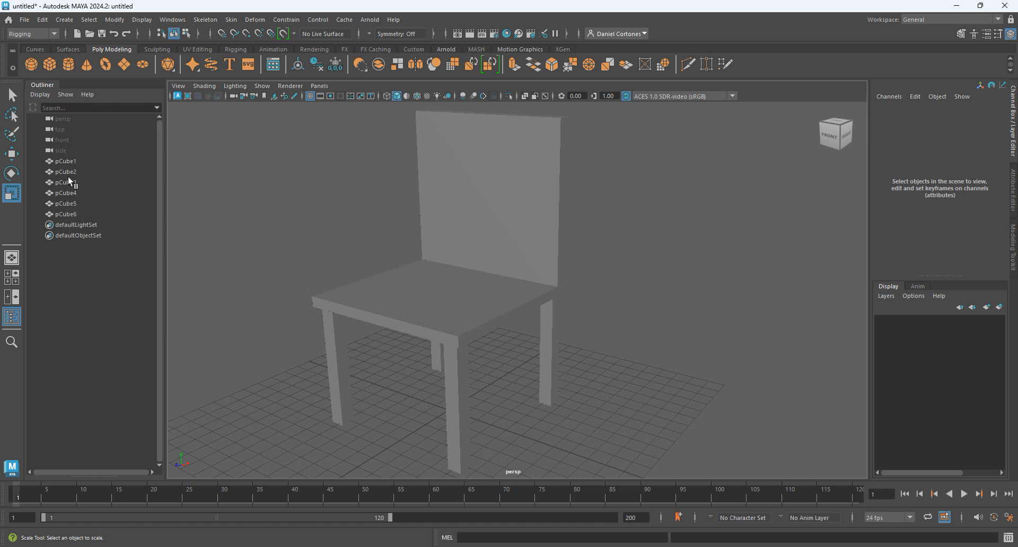
Step: Create a flat box about 6.5 × 1 × 9.5 in front of the chair, at about Z 9.65
{"action": "left_click_drag", "start_coordinate": [545, 297], "coordinate": [592, 311], "text": "alt"}
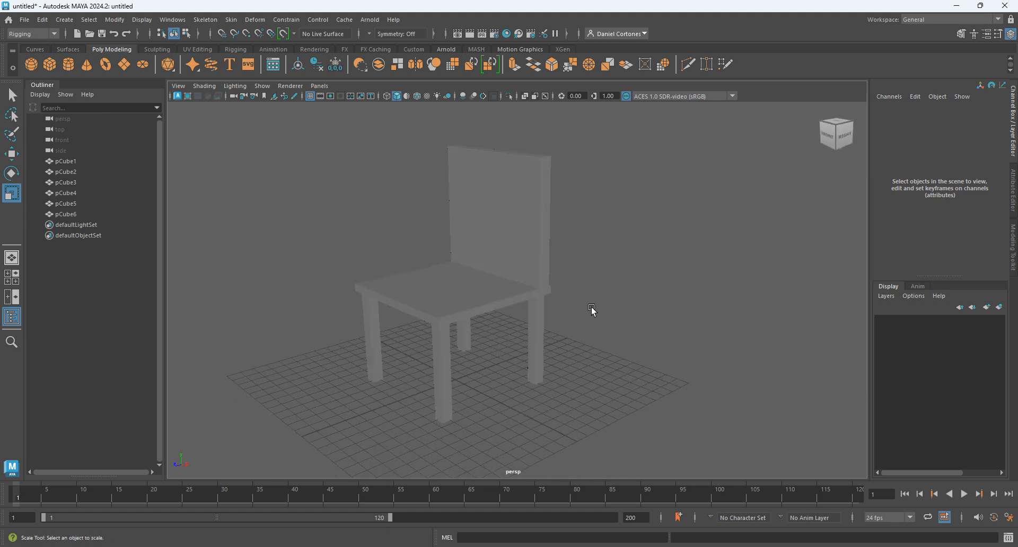
{"action": "right_click_drag", "start_coordinate": [612, 314], "coordinate": [477, 331], "text": "alt"}
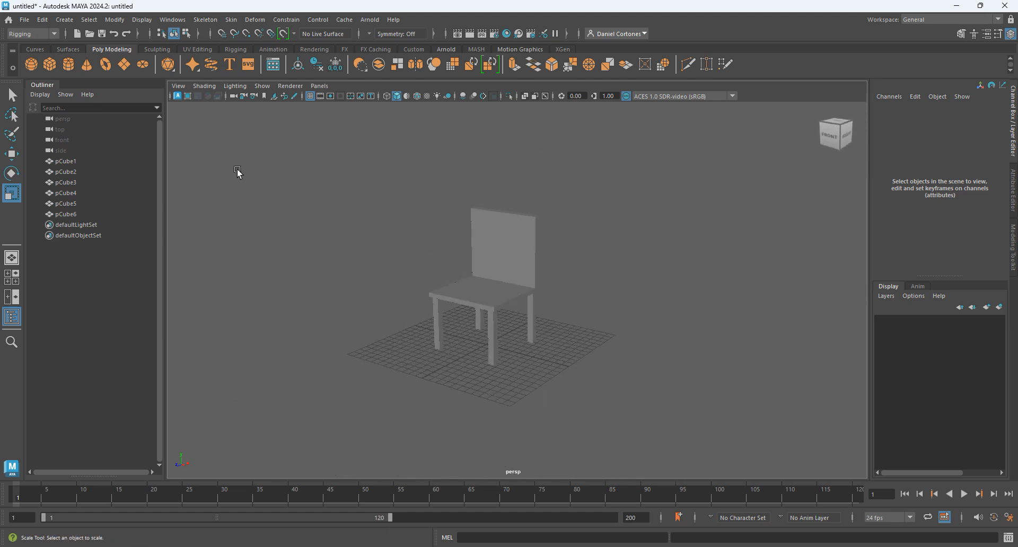
{"action": "left_click", "coordinate": [49, 65]}
{"action": "left_click_drag", "start_coordinate": [626, 326], "coordinate": [535, 331], "text": "alt"}
{"action": "left_click_drag", "start_coordinate": [437, 351], "coordinate": [400, 364]}
{"action": "left_click_drag", "start_coordinate": [505, 358], "coordinate": [594, 403]}
{"action": "left_click_drag", "start_coordinate": [437, 351], "coordinate": [377, 383]}
{"action": "left_click_drag", "start_coordinate": [506, 360], "coordinate": [521, 374]}
{"action": "left_click_drag", "start_coordinate": [431, 331], "coordinate": [352, 333]}
{"action": "key", "text": "w"}
{"action": "left_click_drag", "start_coordinate": [464, 347], "coordinate": [459, 355], "text": "alt"}
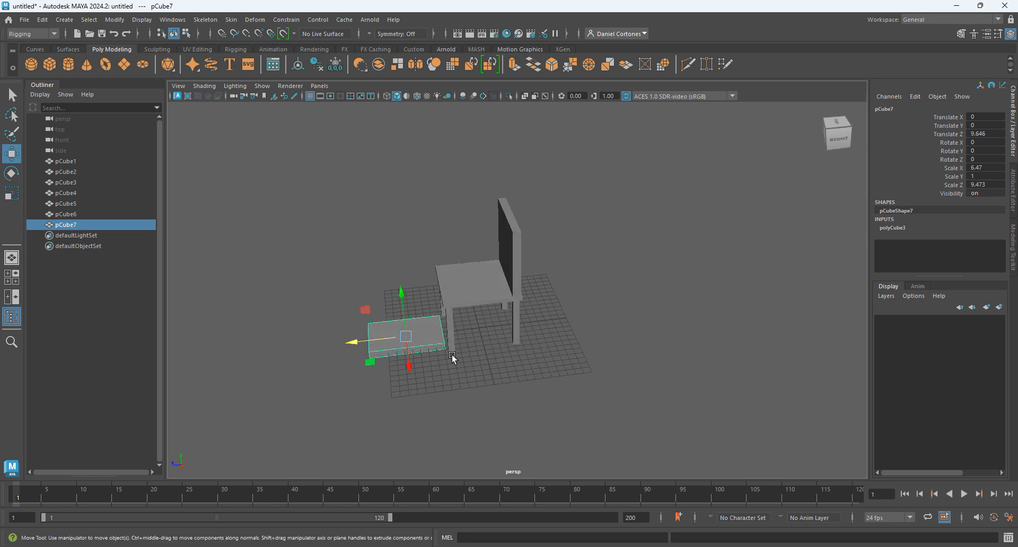
Step: Move the flat box's pivot back along Z to beneath the chair's seat, near the grid centre
{"action": "key", "text": "d"}
{"action": "left_click_drag", "start_coordinate": [363, 339], "coordinate": [434, 332]}
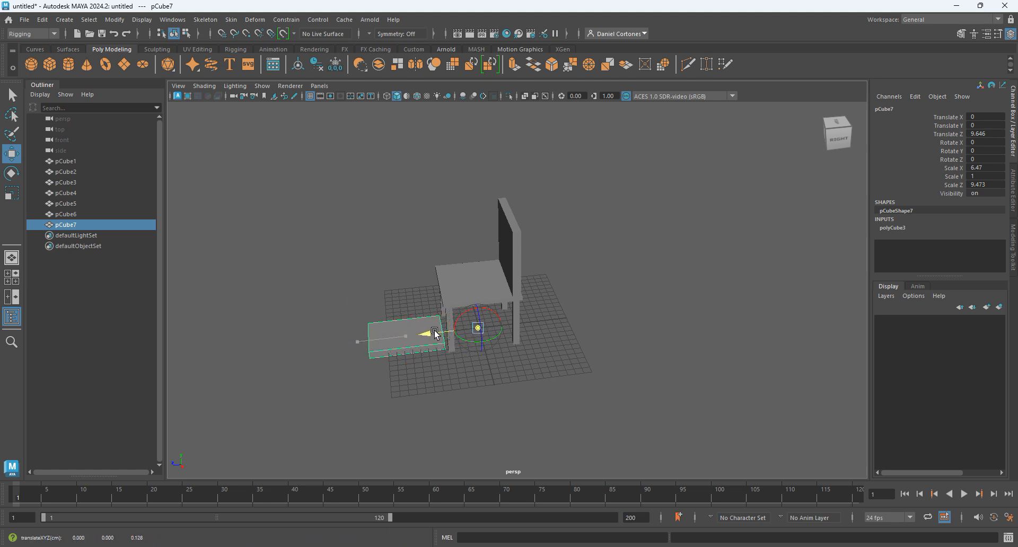
{"action": "left_click_drag", "start_coordinate": [527, 374], "coordinate": [565, 349], "text": "alt"}
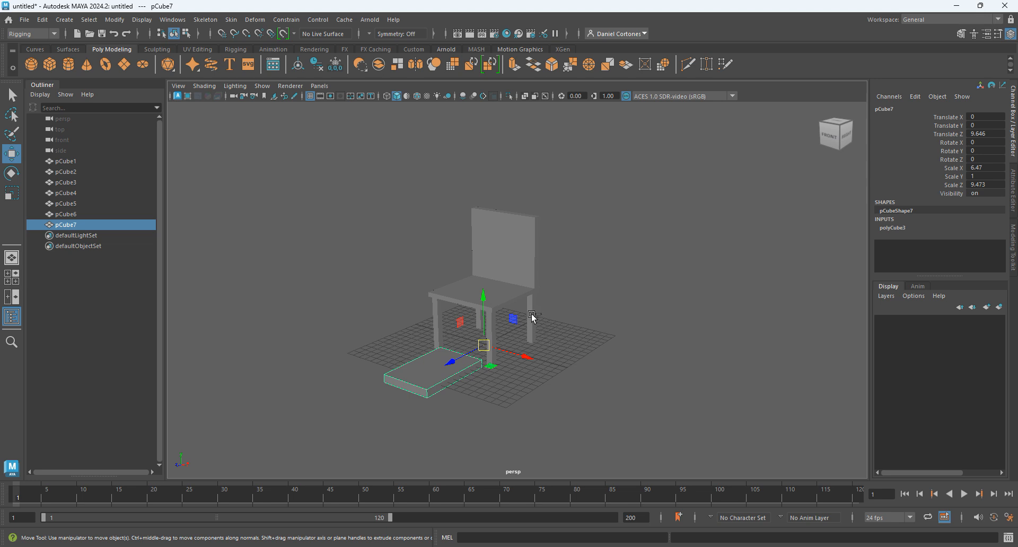
Step: Duplicate the flat box, raise the copy to about Y 1.25, and rotate it about 25.9° around Y
{"action": "key", "text": "ctrl+d"}
{"action": "left_click_drag", "start_coordinate": [483, 295], "coordinate": [481, 291]}
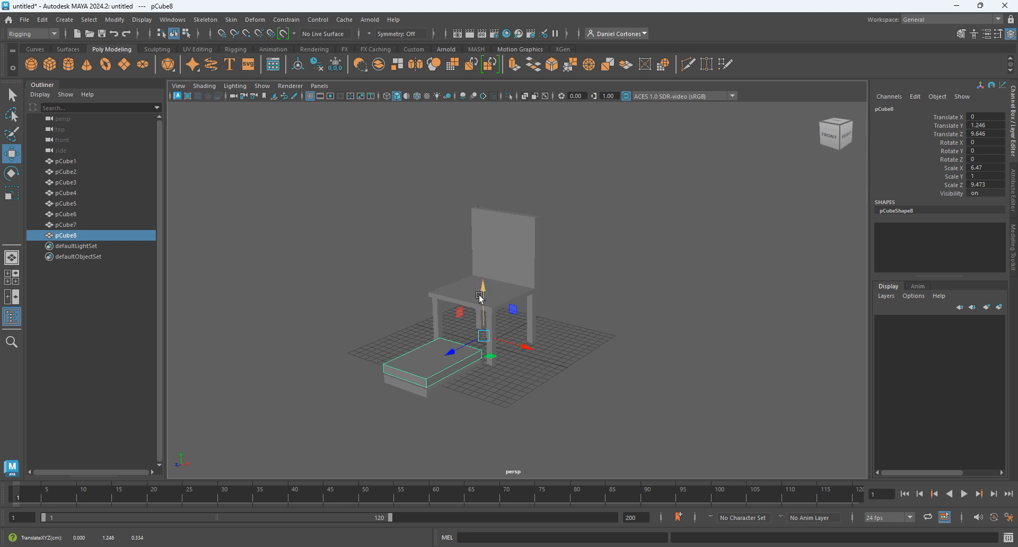
{"action": "key", "text": "e"}
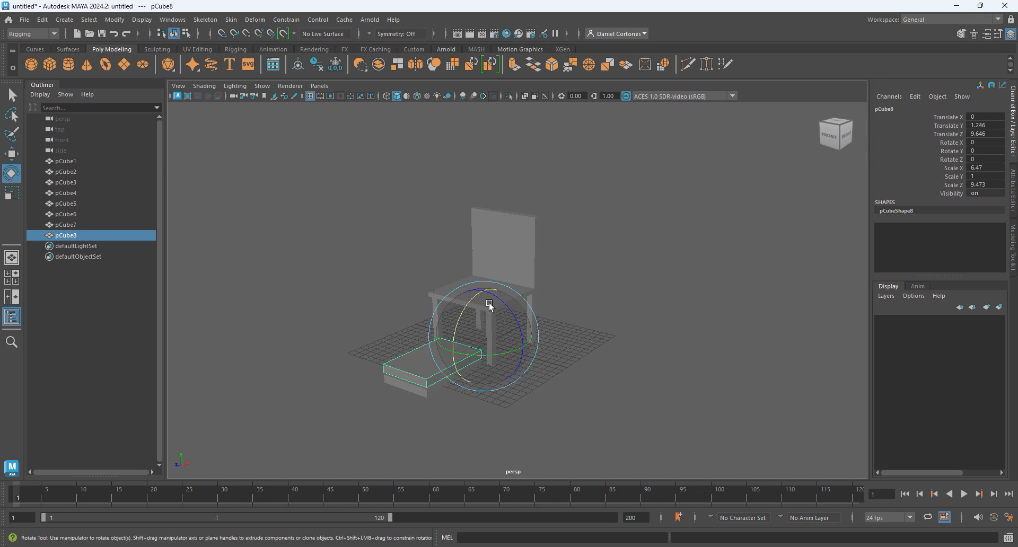
{"action": "left_click_drag", "start_coordinate": [490, 355], "coordinate": [618, 373]}
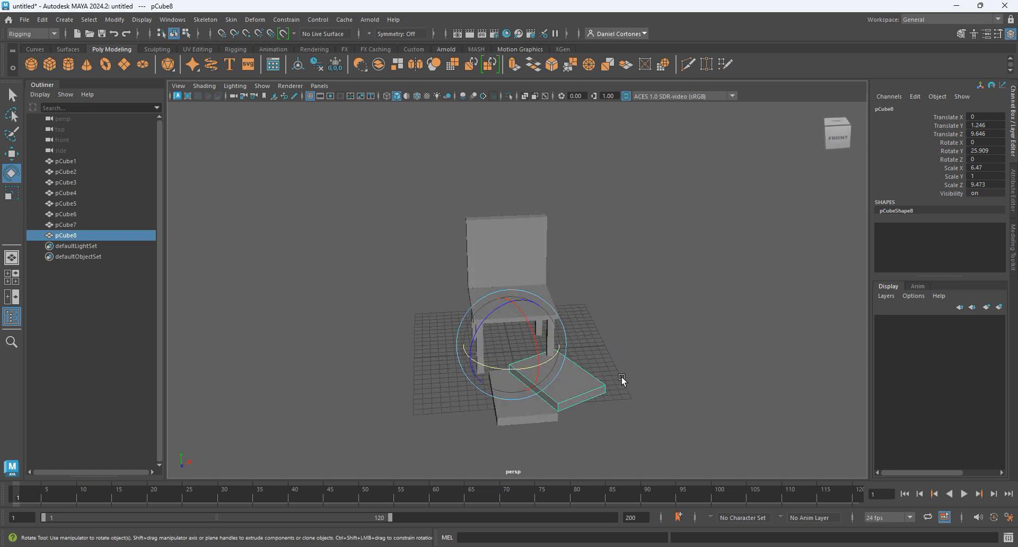
Step: Repeat the duplication with the same rise and rotation 24 times, building a spiral staircase up to about Y 31.16
{"action": "key", "text": "shift+d"}
{"action": "key", "text": "shift+d"}
{"action": "key", "text": "shift+d"}
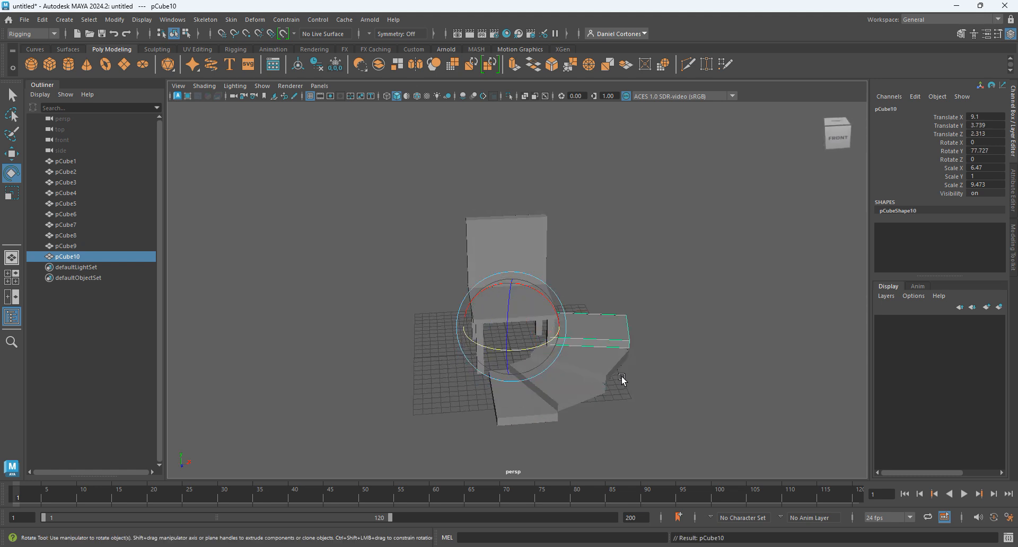
{"action": "key", "text": "shift+d"}
{"action": "key", "text": "shift+d"}
{"action": "key", "text": "shift+d"}
{"action": "key", "text": "shift+d"}
{"action": "key", "text": "shift+d"}
{"action": "key", "text": "shift+d"}
{"action": "key", "text": "shift+d"}
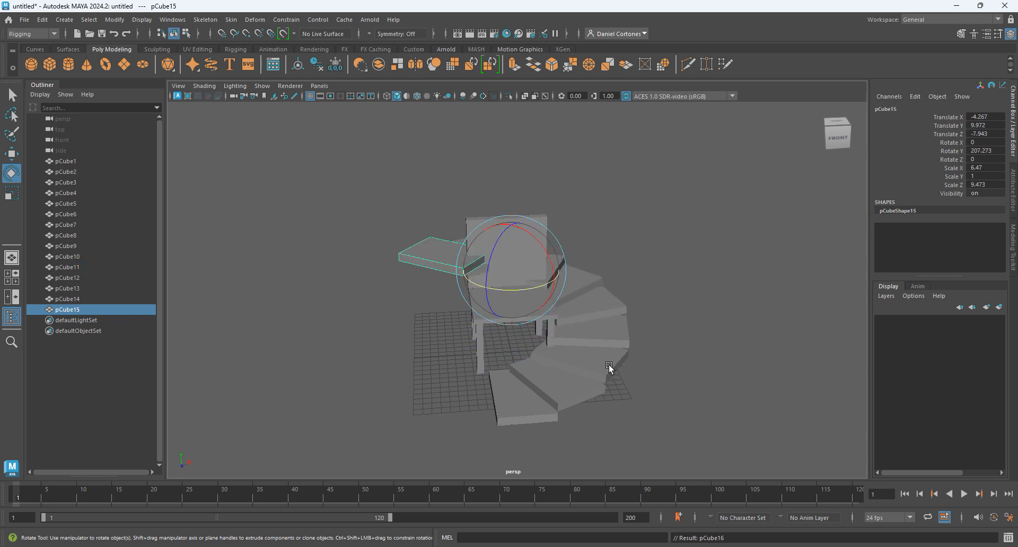
{"action": "key", "text": "shift+d"}
{"action": "key", "text": "shift+d"}
{"action": "key", "text": "shift+d"}
{"action": "key", "text": "shift+d"}
{"action": "key", "text": "shift+d"}
{"action": "key", "text": "shift+d"}
{"action": "key", "text": "shift+d"}
{"action": "key", "text": "shift+d"}
{"action": "key", "text": "shift+d"}
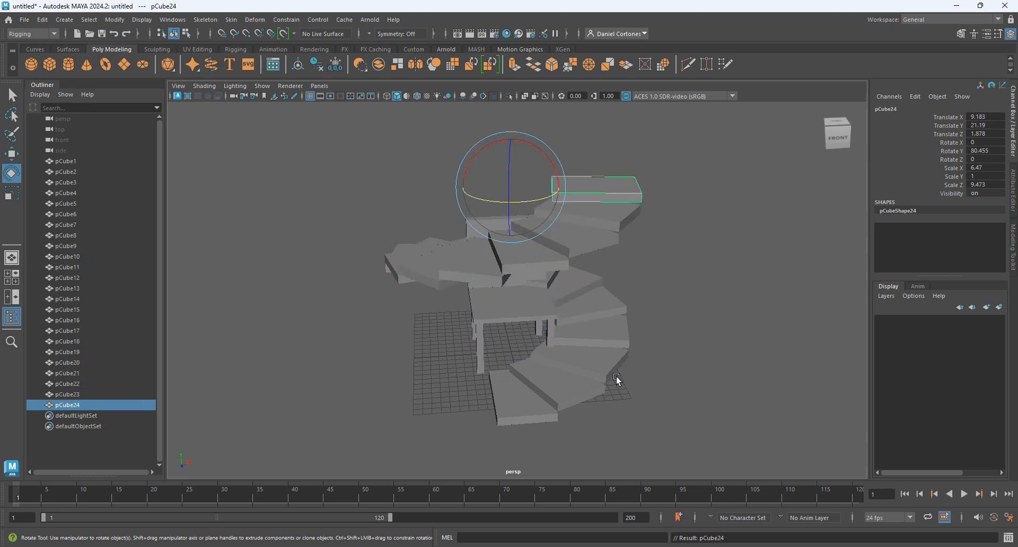
{"action": "key", "text": "shift+d"}
{"action": "key", "text": "shift+d"}
{"action": "key", "text": "shift+d"}
{"action": "key", "text": "shift+d"}
{"action": "key", "text": "shift+d"}
Step: Select the second tread and examine the spiral staircase's tread spacing and full height from several sides
{"action": "left_click_drag", "start_coordinate": [708, 334], "coordinate": [610, 348], "text": "alt"}
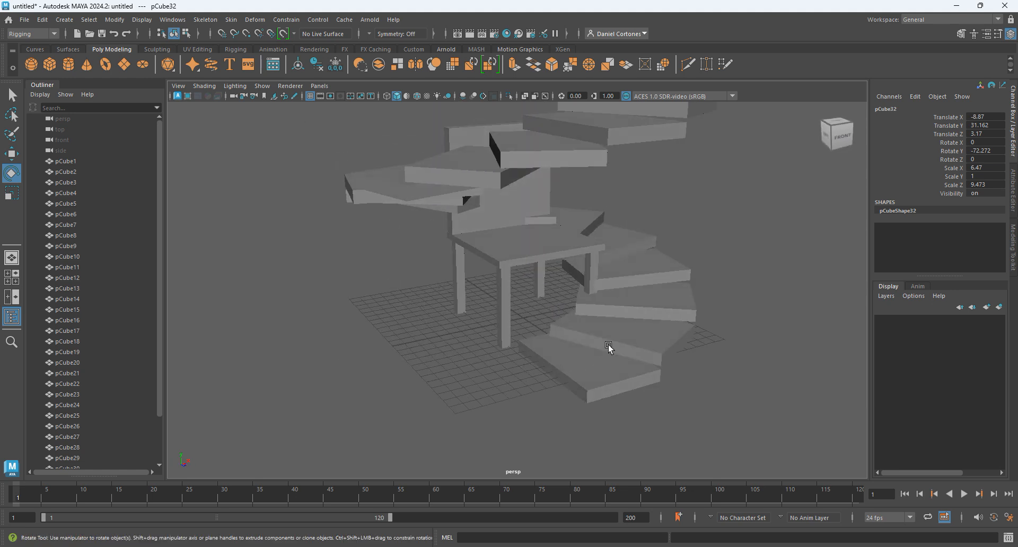
{"action": "left_click", "coordinate": [621, 383]}
{"action": "left_click", "coordinate": [664, 360]}
{"action": "left_click_drag", "start_coordinate": [665, 361], "coordinate": [466, 338], "text": "alt"}
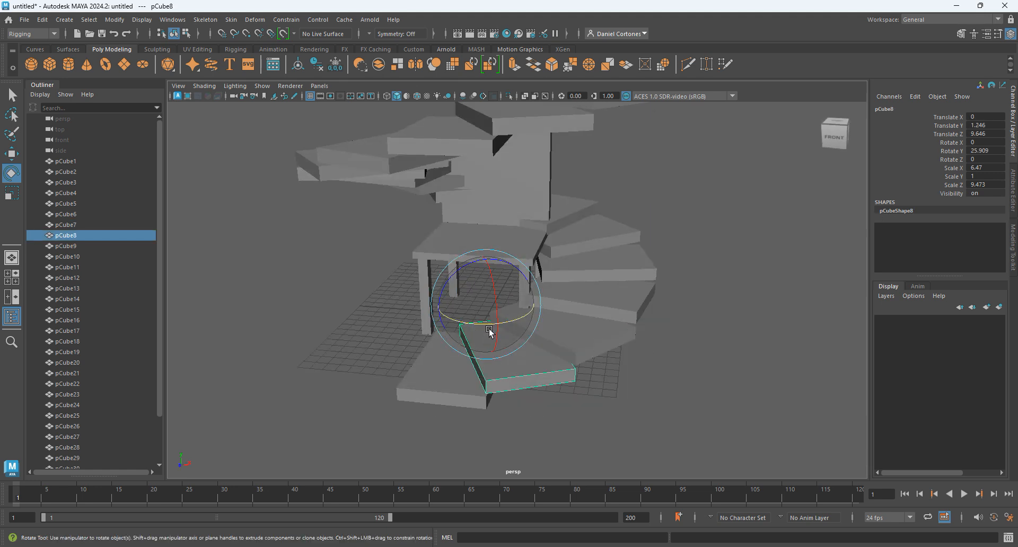
{"action": "left_click_drag", "start_coordinate": [467, 384], "coordinate": [554, 336], "text": "alt"}
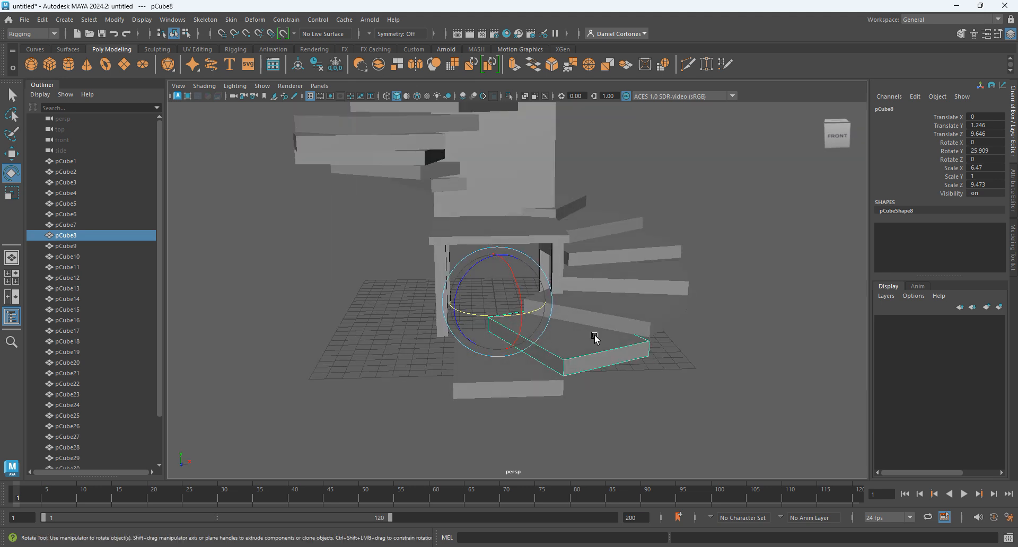
{"action": "left_click_drag", "start_coordinate": [647, 370], "coordinate": [480, 371], "text": "alt"}
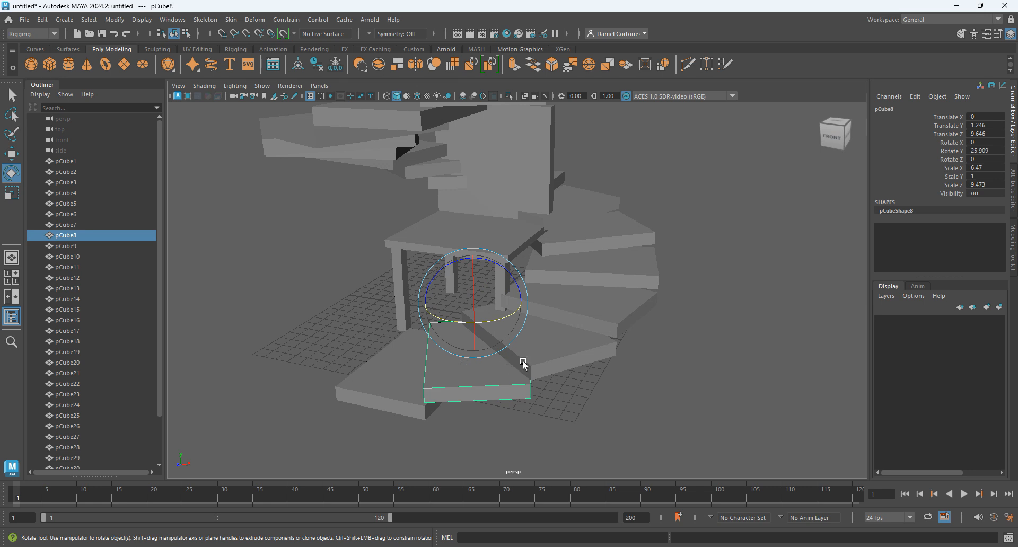
{"action": "left_click_drag", "start_coordinate": [523, 234], "coordinate": [621, 287], "text": "alt"}
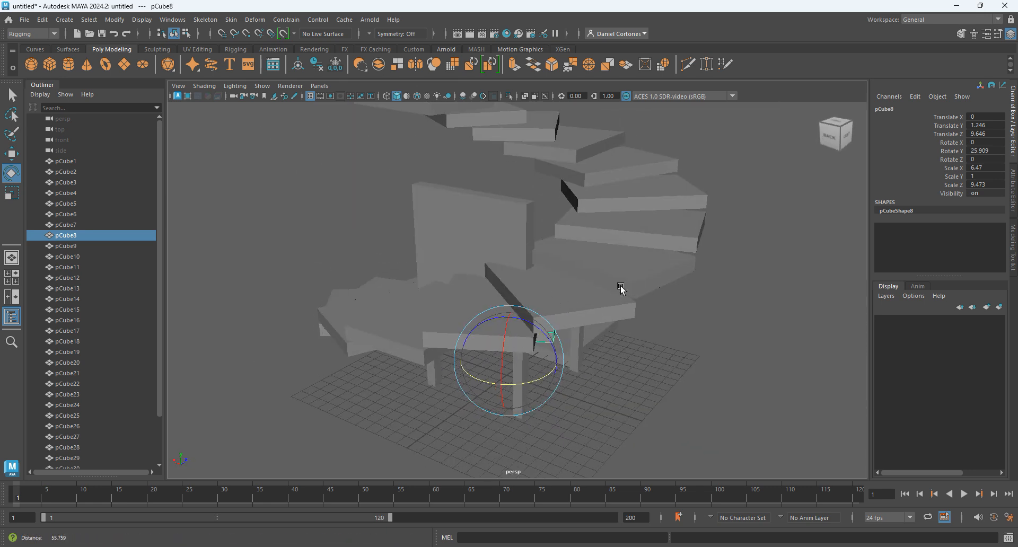
{"action": "right_click_drag", "start_coordinate": [621, 287], "coordinate": [532, 278], "text": "alt"}
{"action": "left_click_drag", "start_coordinate": [474, 151], "coordinate": [419, 364], "text": "alt"}
{"action": "left_click_drag", "start_coordinate": [405, 314], "coordinate": [617, 321], "text": "alt"}
{"action": "scroll", "coordinate": [570, 358], "scroll_direction": "up", "scroll_amount": 4}
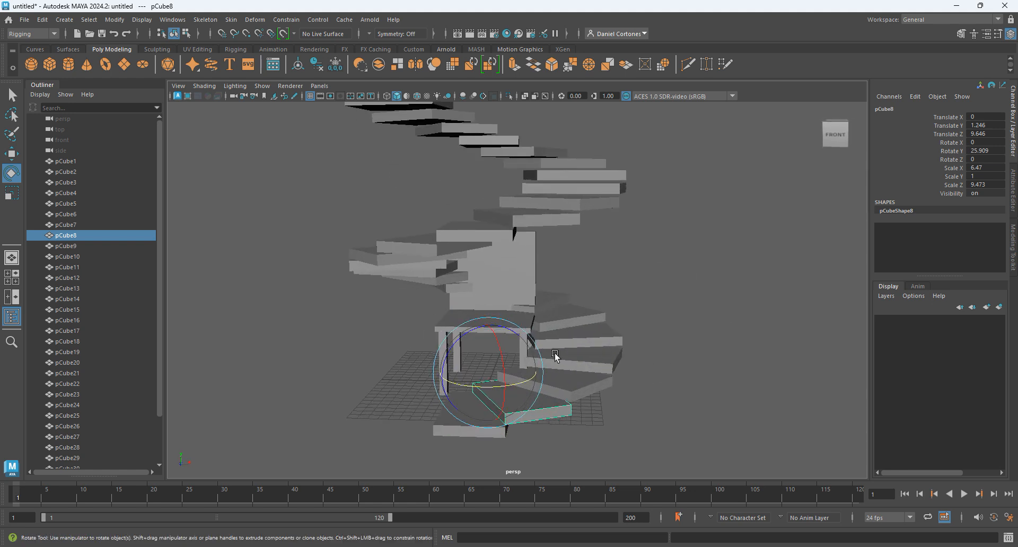